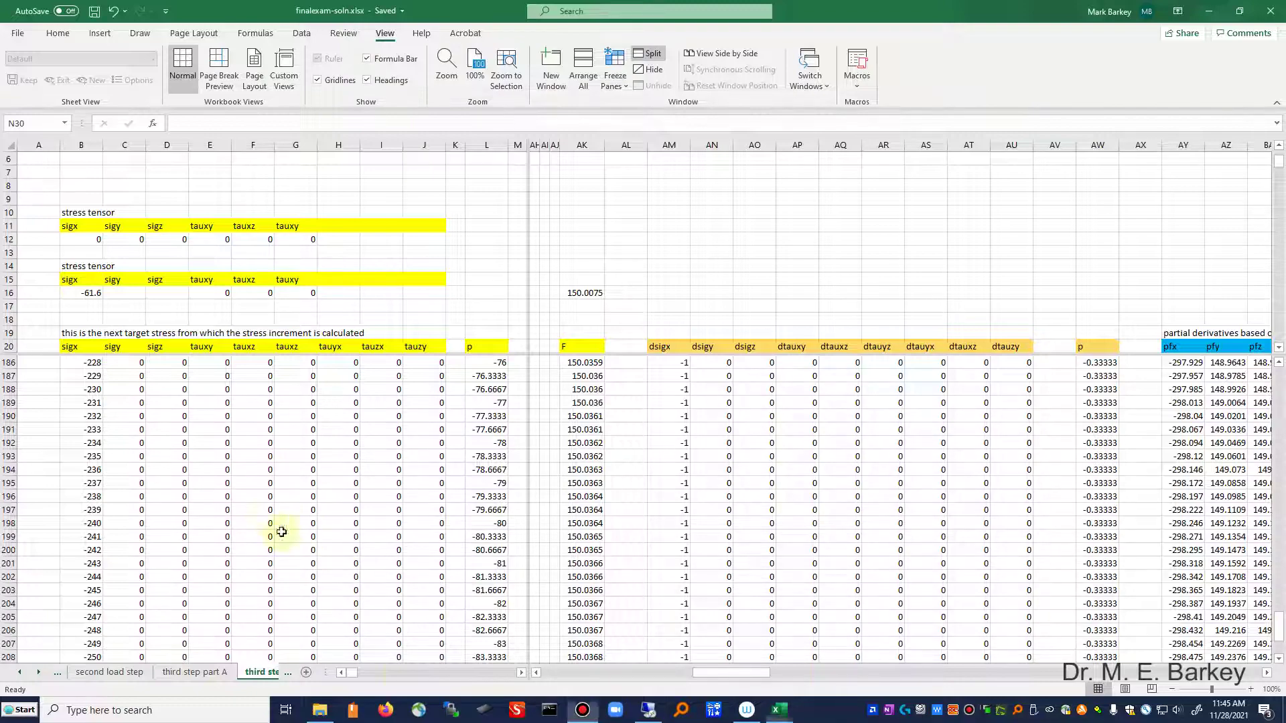
Step: Review the row 16 stress tensor values on the third step part B sheet
scroll(295, 554, "up", 13)
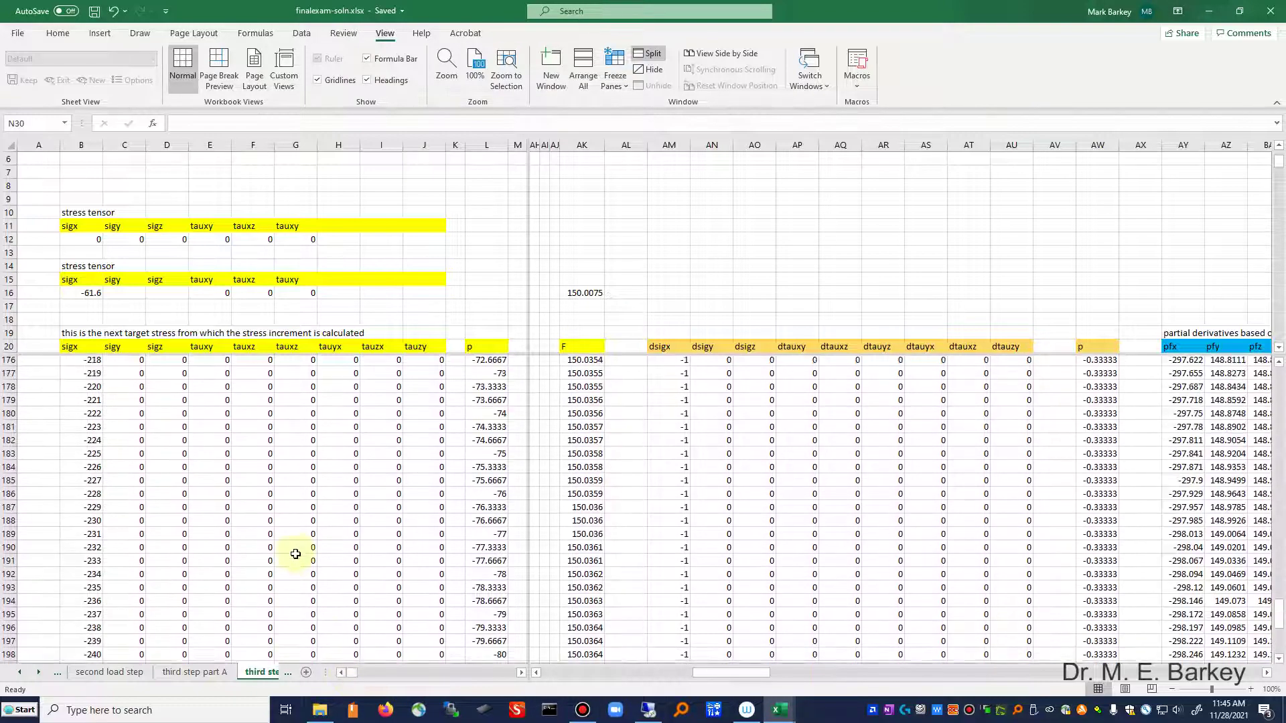
scroll(295, 554, "up", 8)
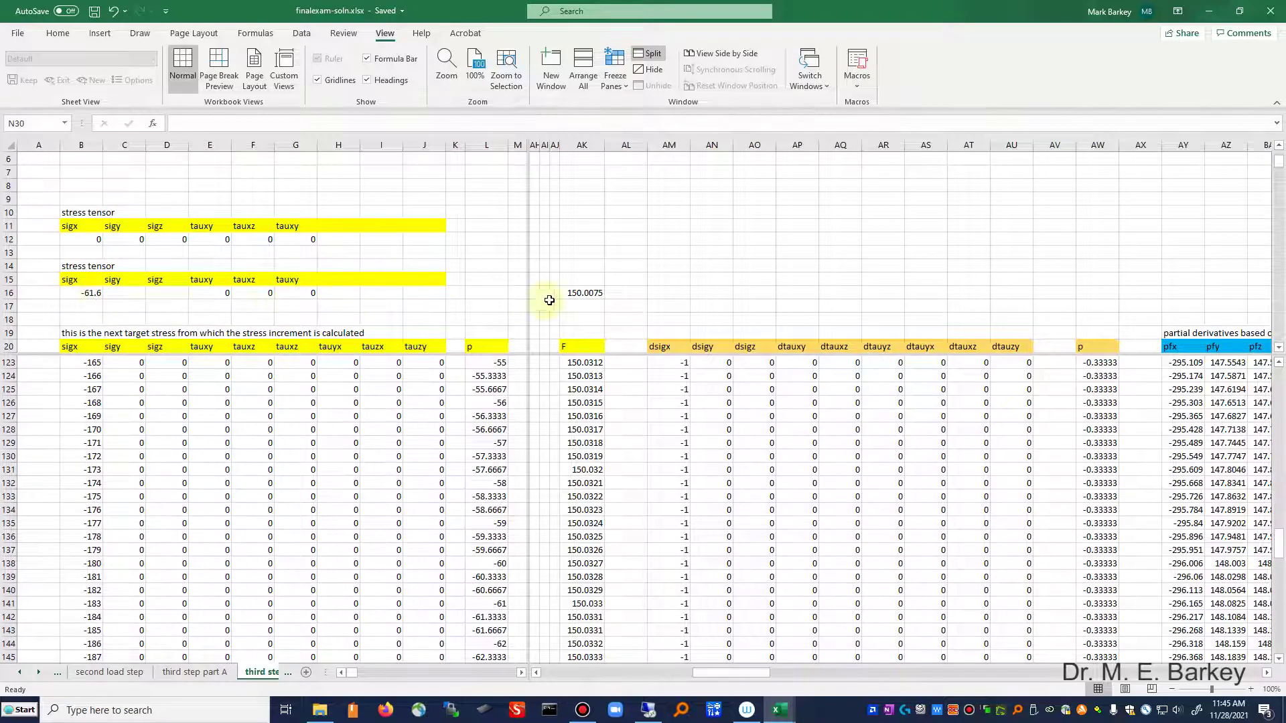
scroll(663, 641, "up", 3)
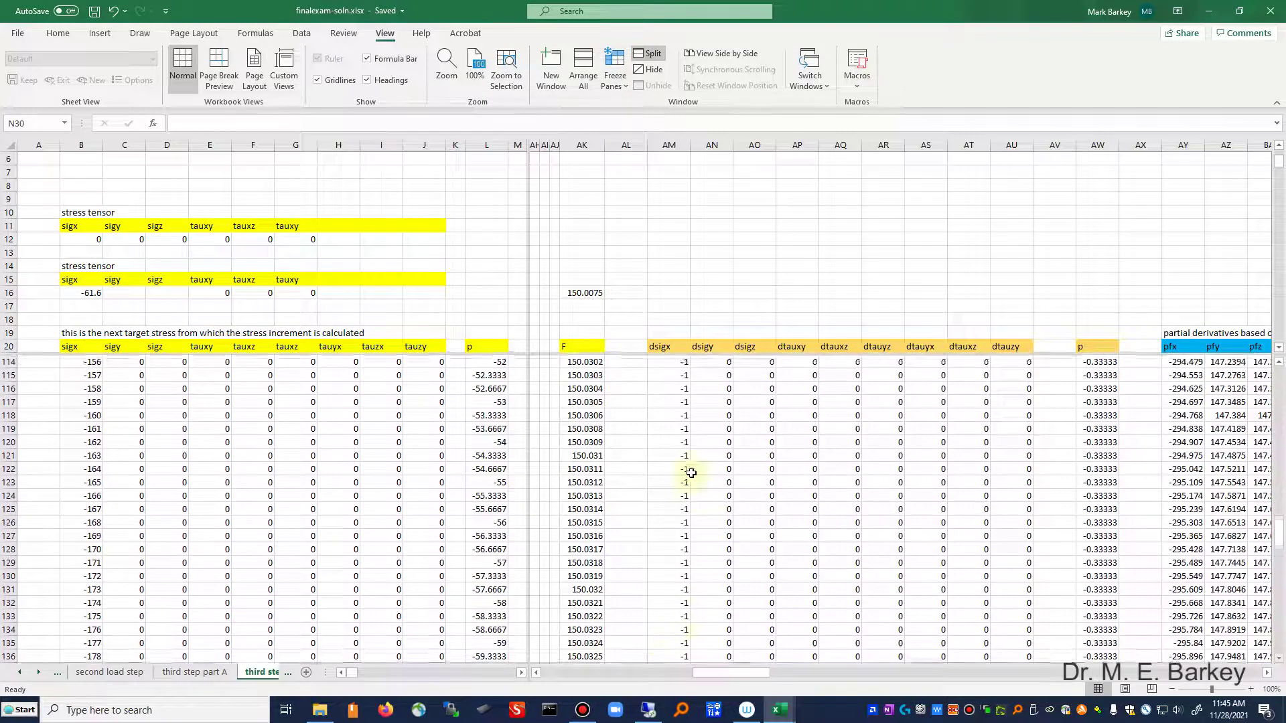
left_click(609, 306)
scroll(610, 306, "down", 1)
scroll(609, 306, "up", 2)
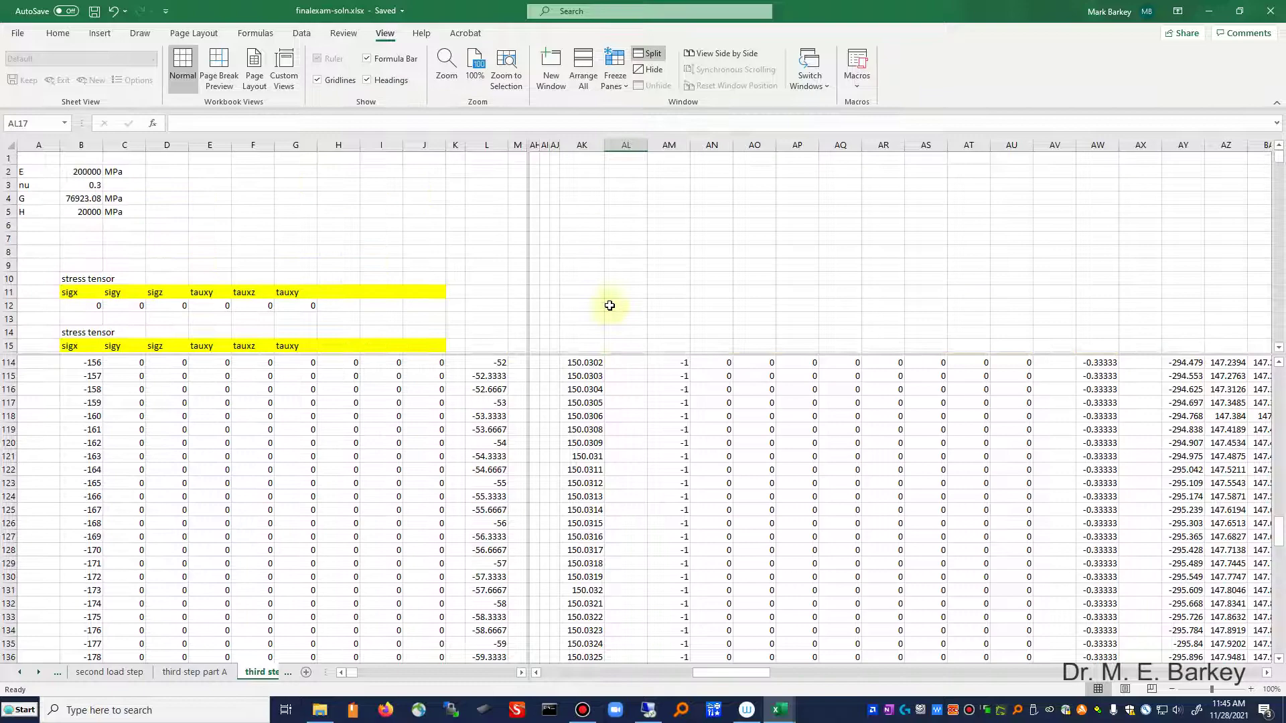
left_click_drag(730, 677, 557, 665)
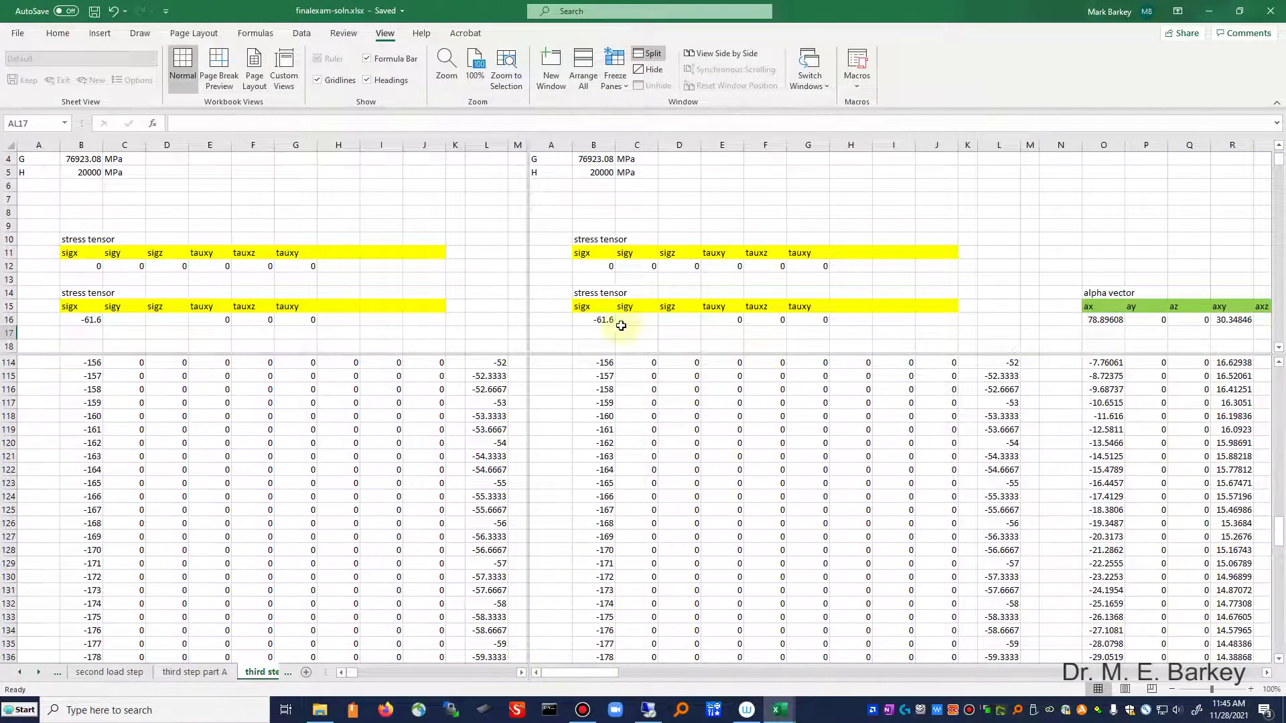
left_click_drag(600, 320, 889, 325)
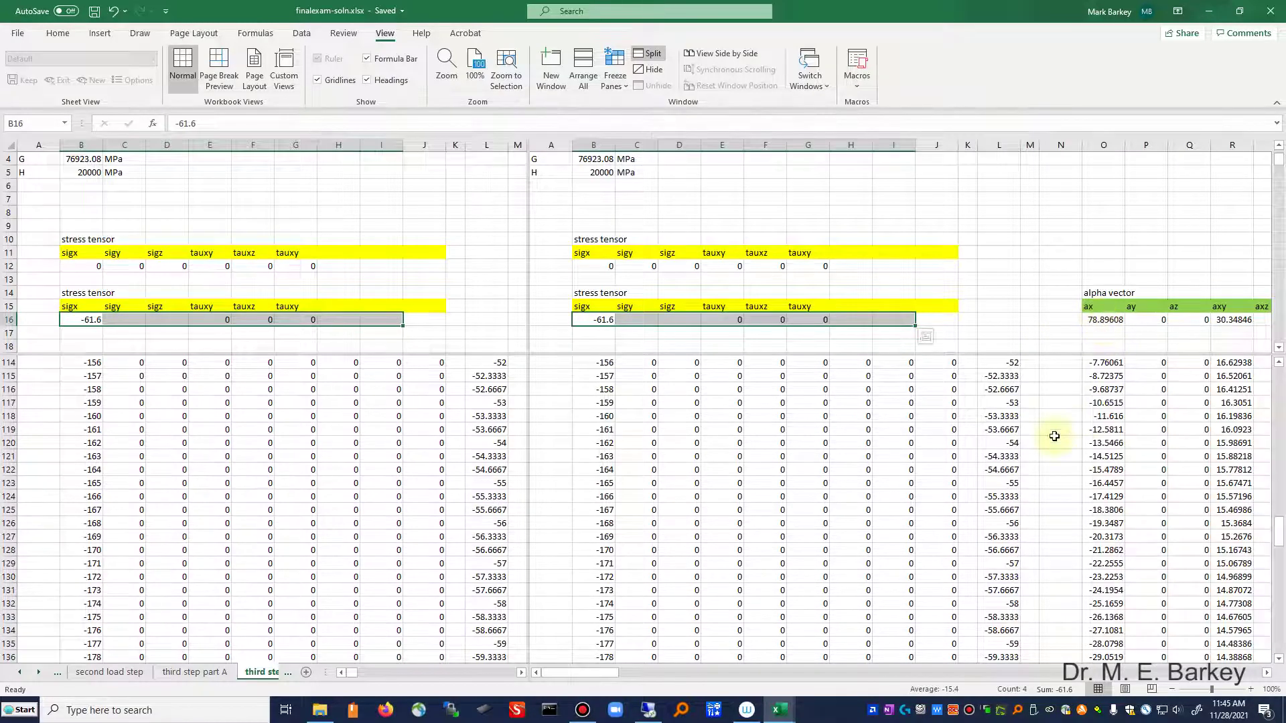
left_click_drag(574, 673, 631, 669)
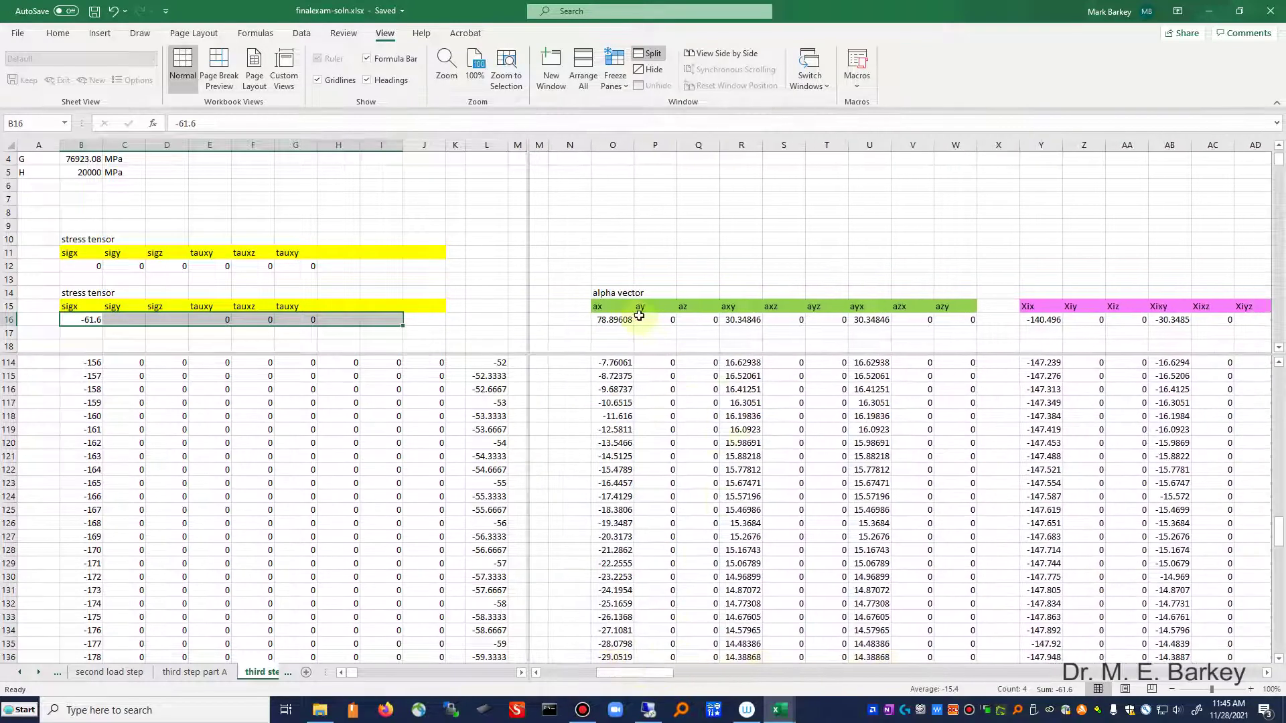
Step: Check the alpha formula in cell S120 and scan across the neighbouring columns
left_click(772, 446)
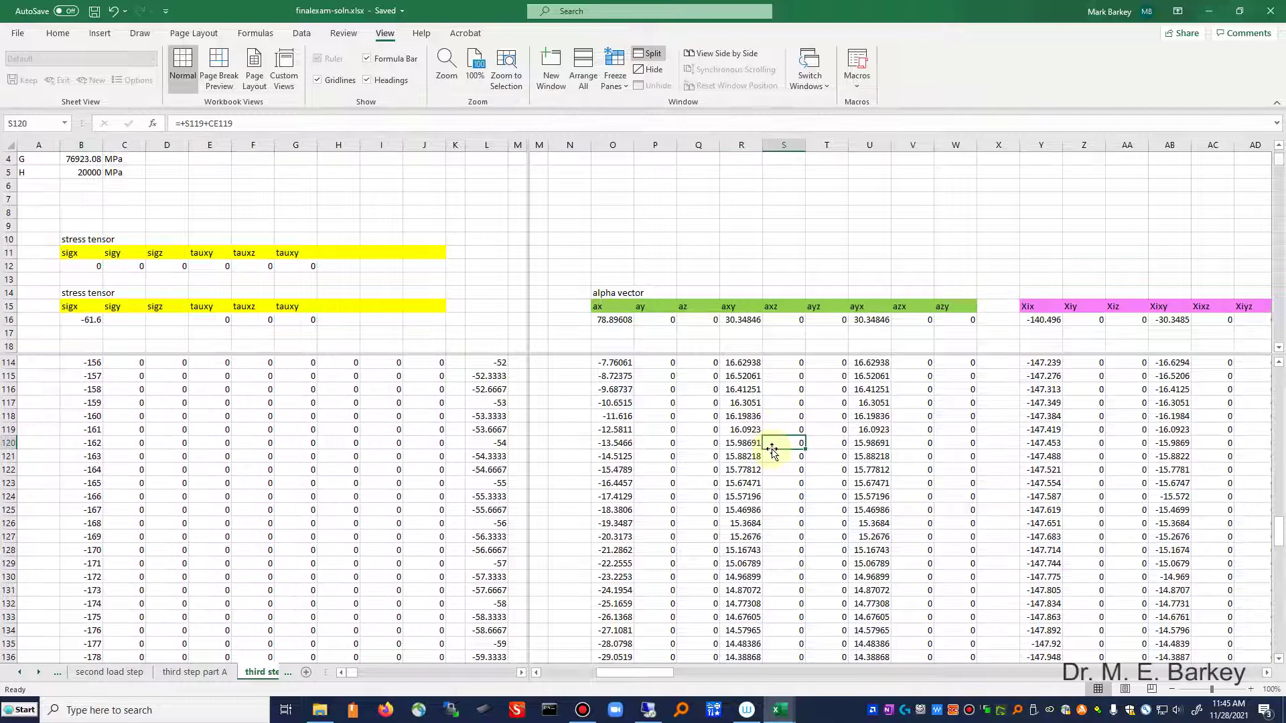
left_click_drag(1279, 513, 1274, 359)
scroll(800, 496, "down", 2)
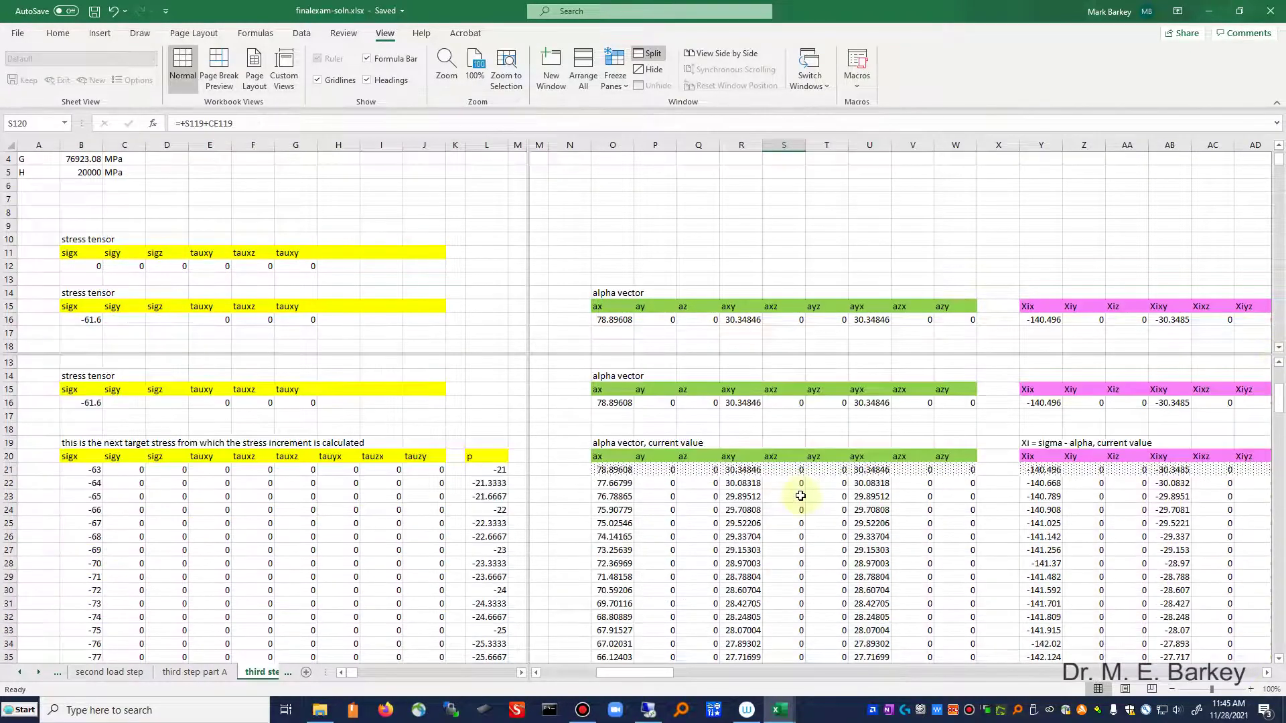
scroll(800, 496, "down", 2)
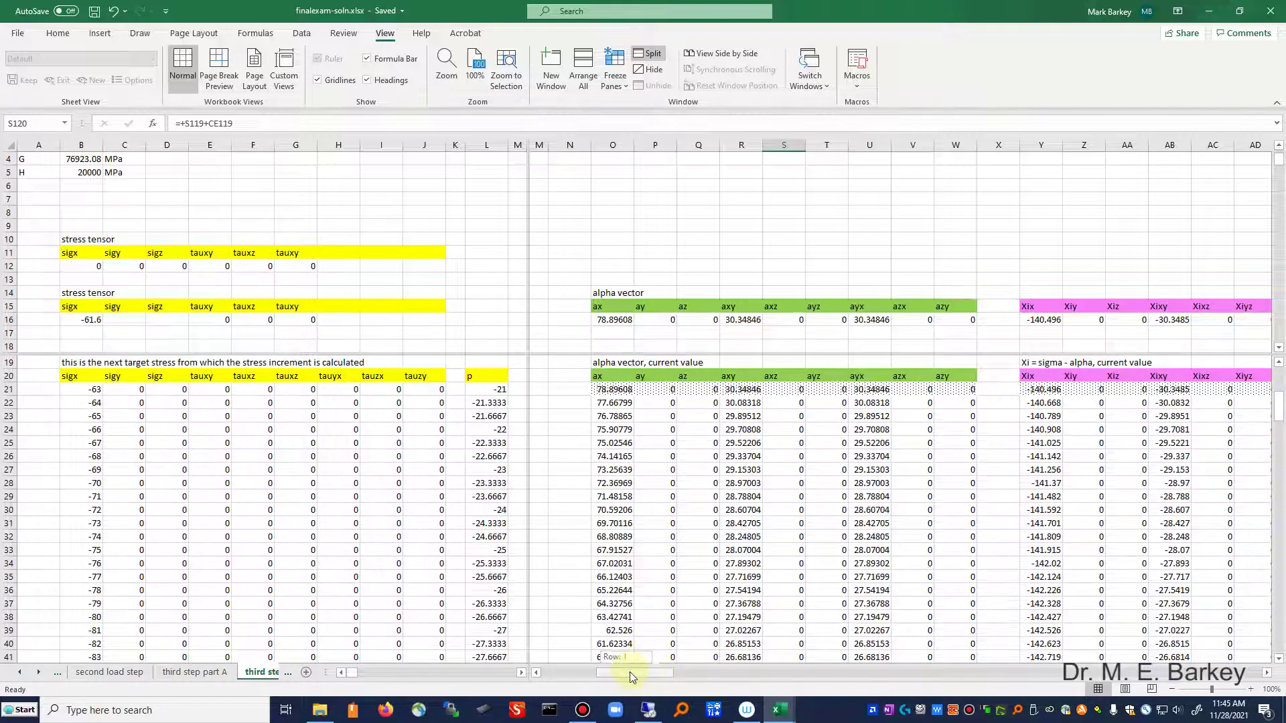
left_click_drag(629, 672, 690, 672)
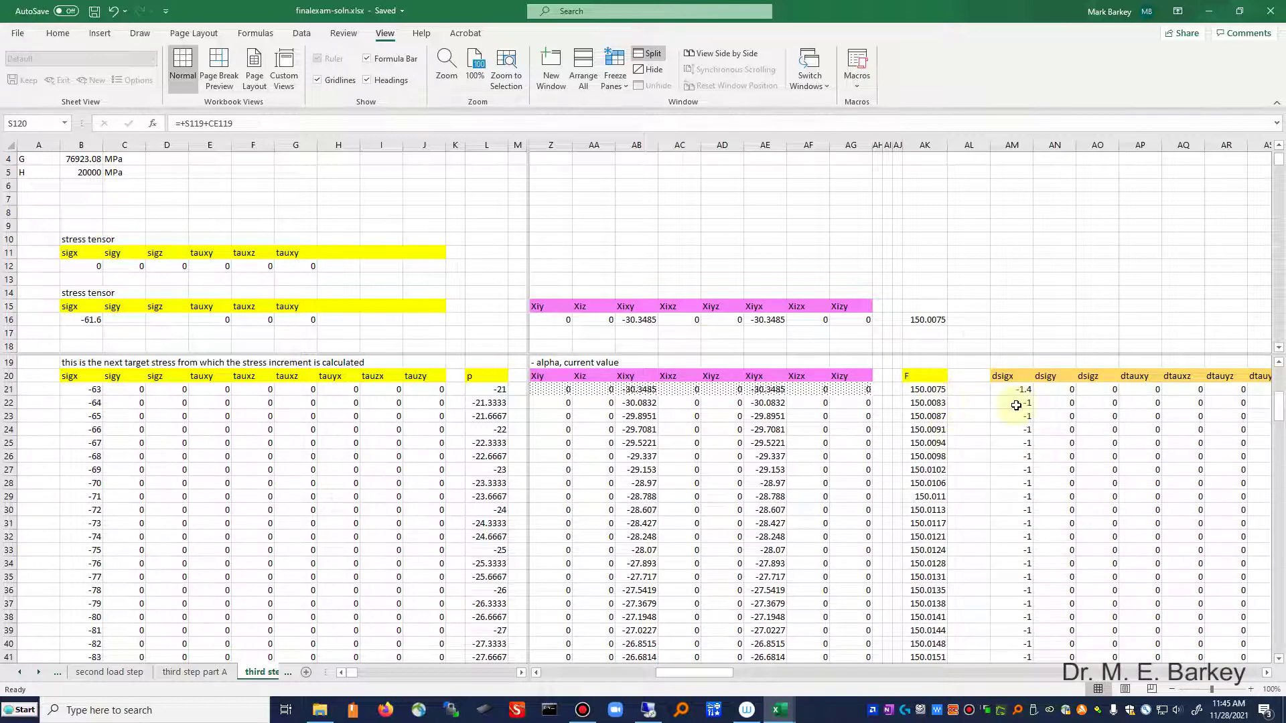
left_click_drag(717, 672, 1105, 651)
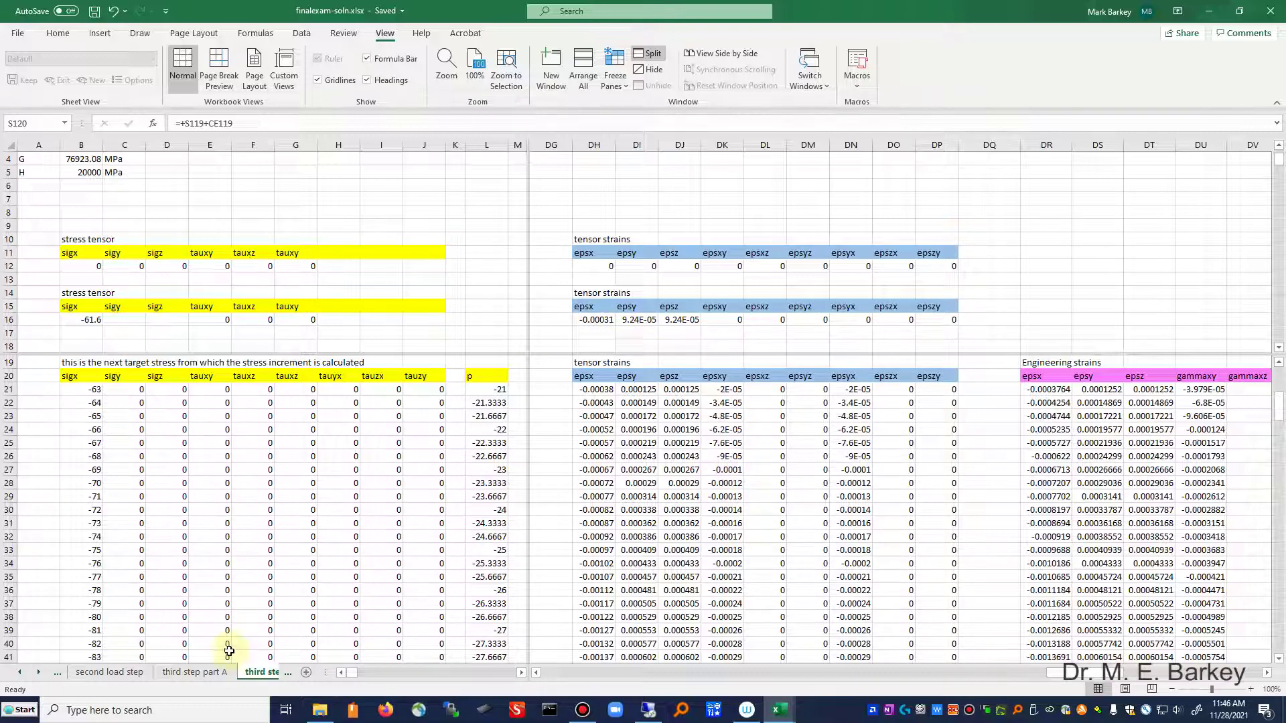
Step: Copy the final tensor strains from part A row 293 into part B cell DH16
left_click(207, 672)
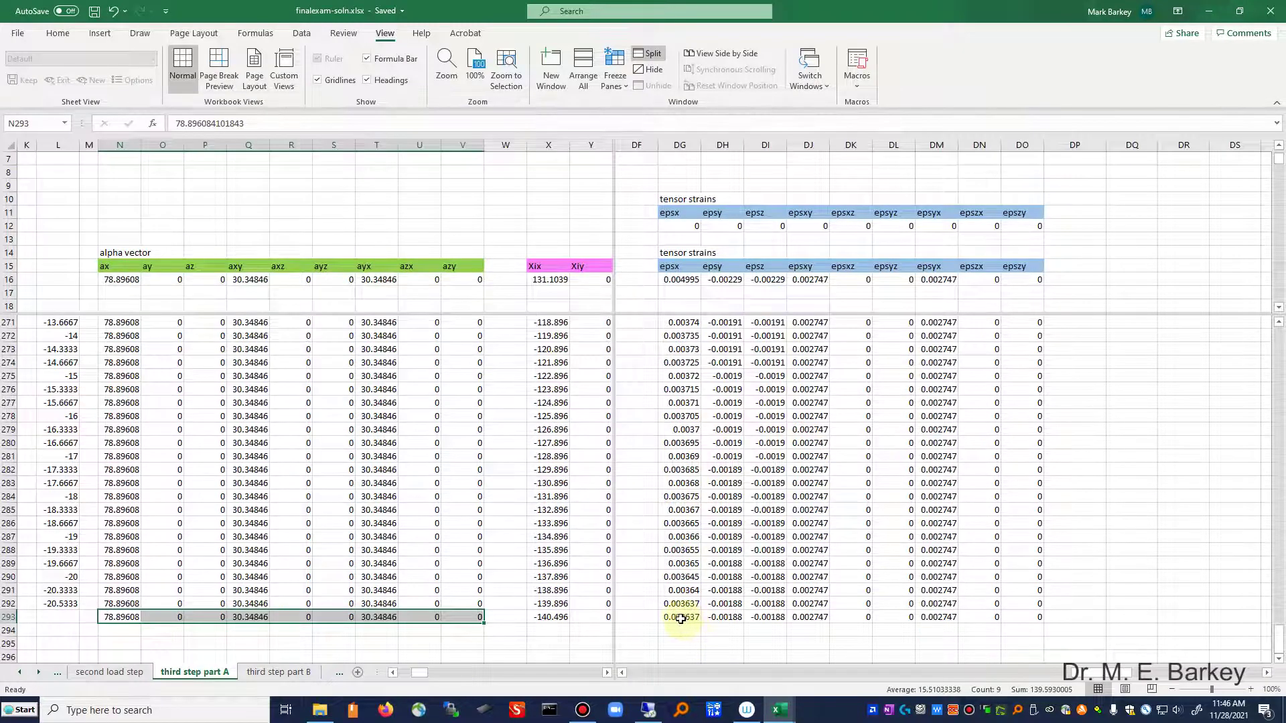
left_click_drag(680, 619, 1032, 617)
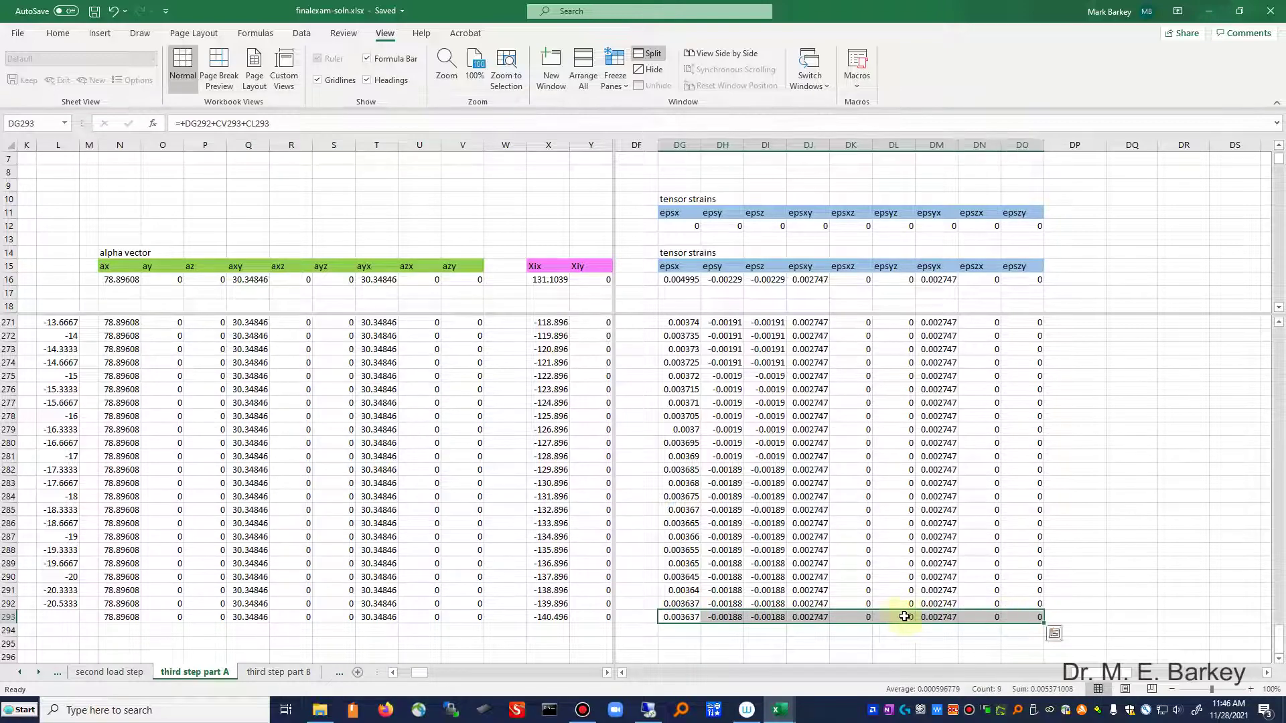
right_click(882, 618)
left_click(934, 293)
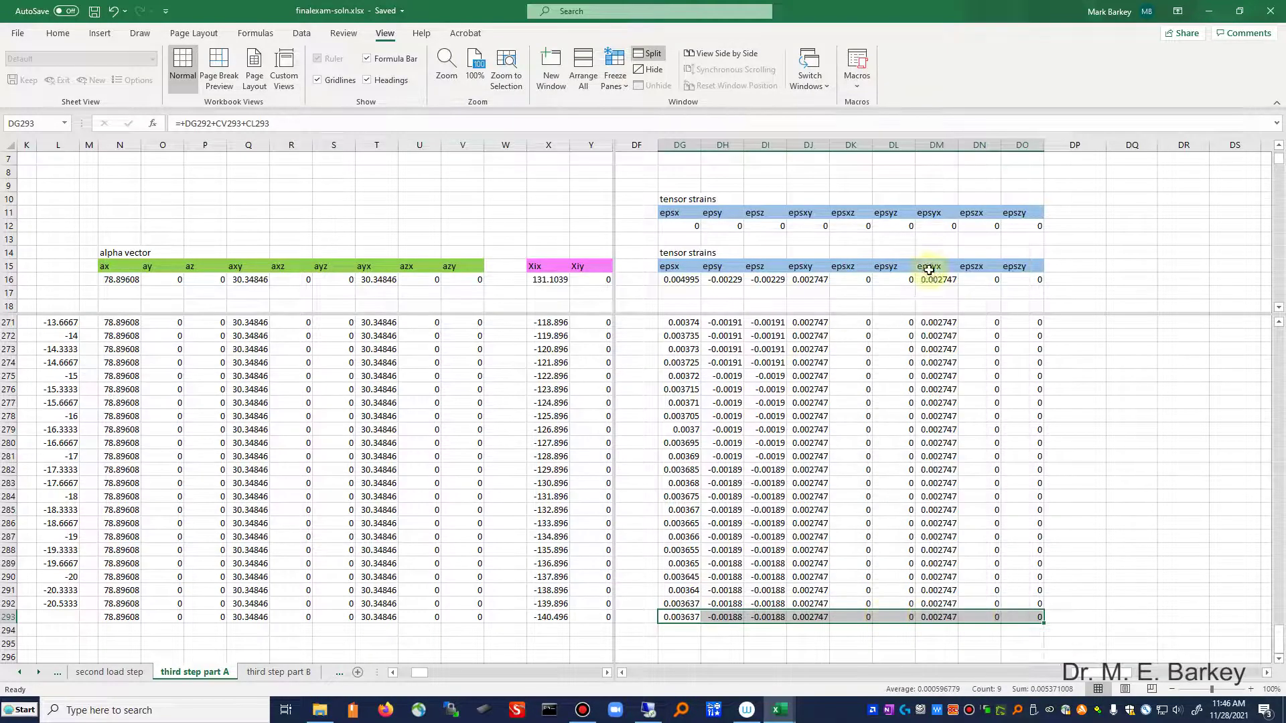
left_click(287, 673)
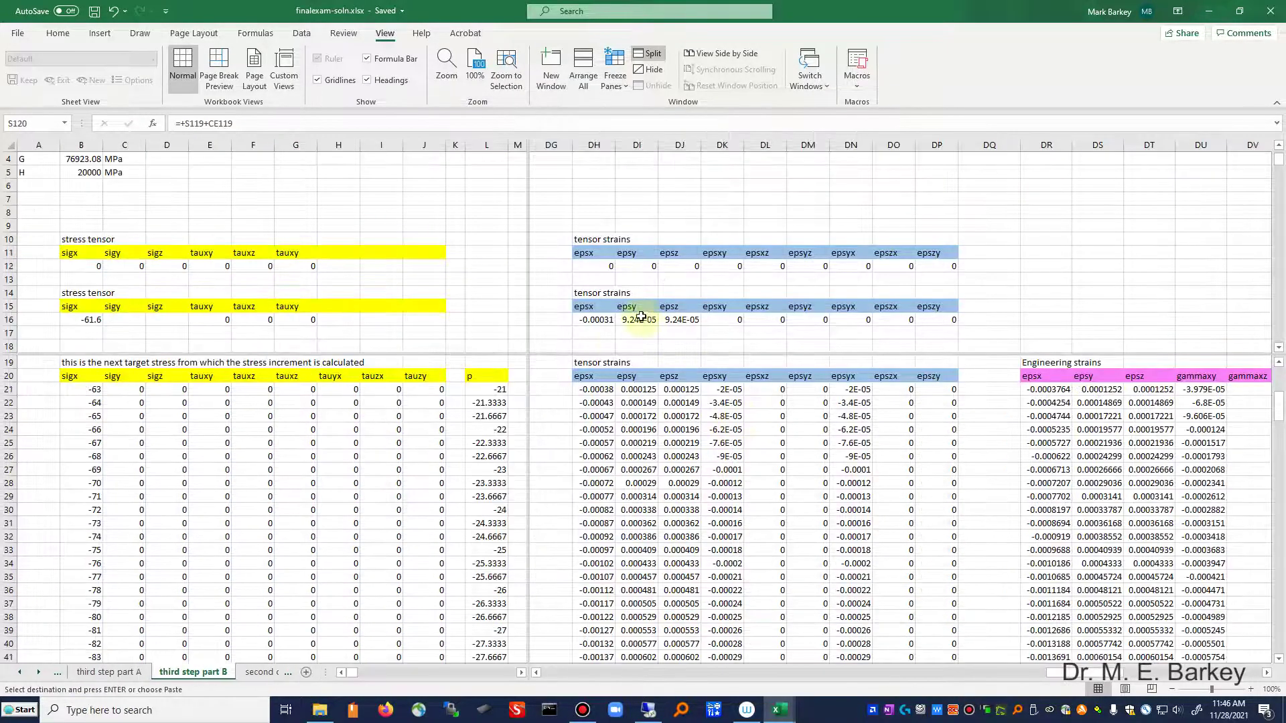
left_click(599, 319)
right_click(599, 320)
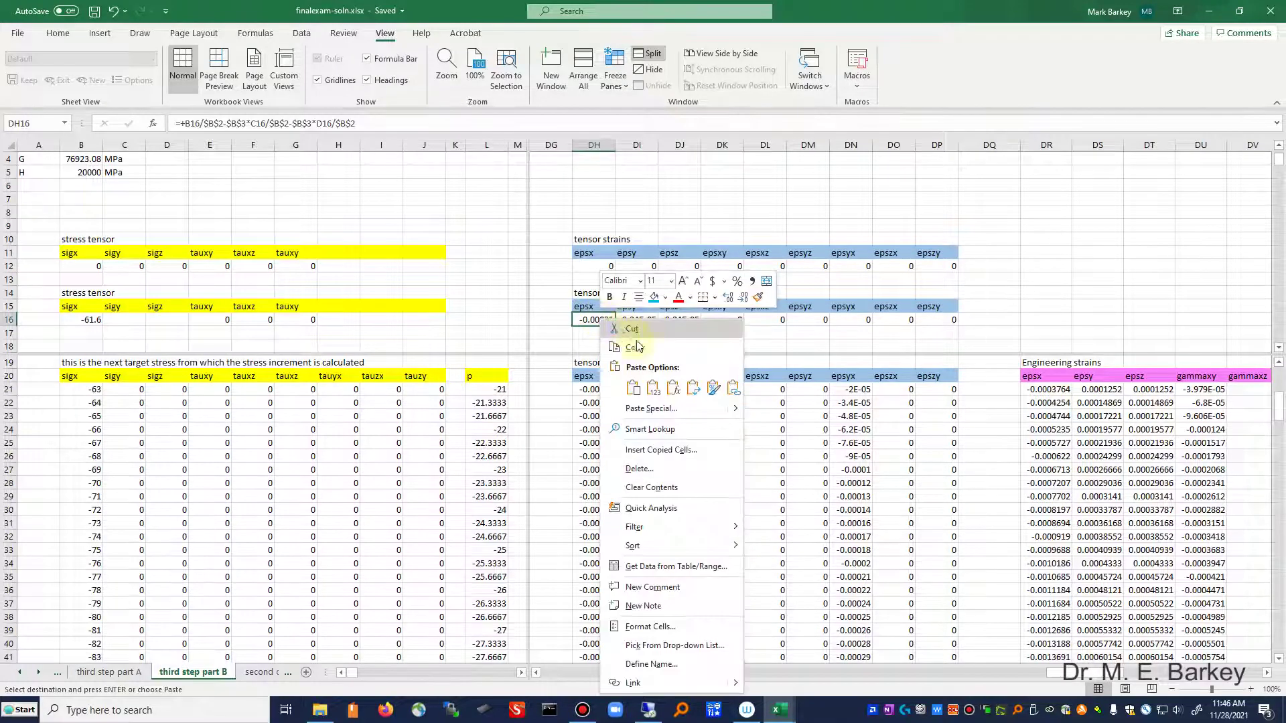
left_click(652, 389)
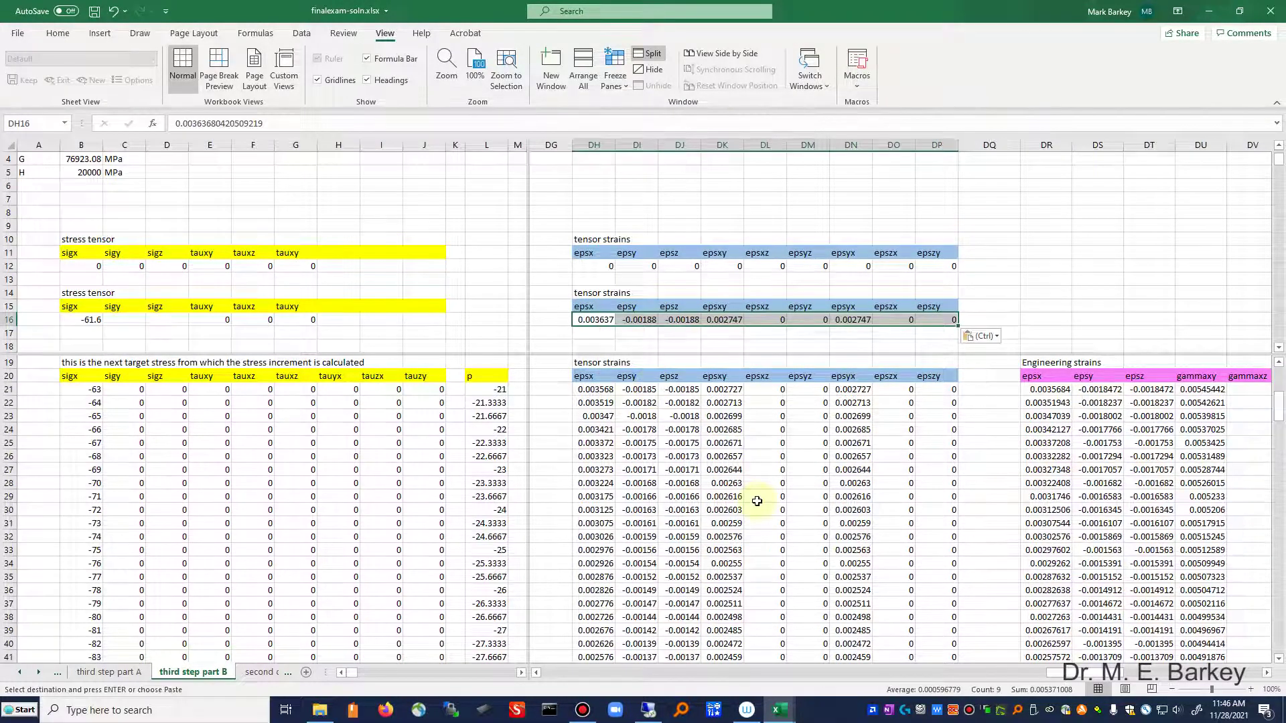
Step: Recommit the DH21 formula =+DH16+CM21+CW21 so epsx becomes 0.003568
left_click(595, 389)
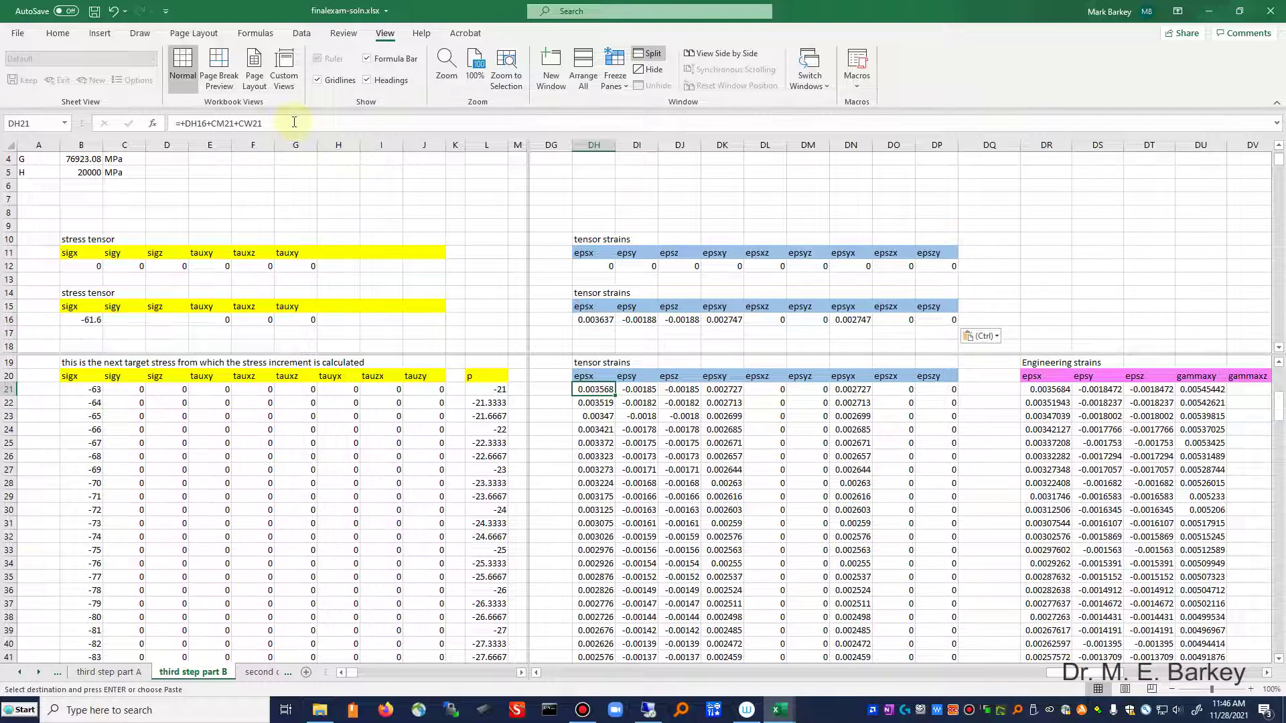
left_click(294, 122)
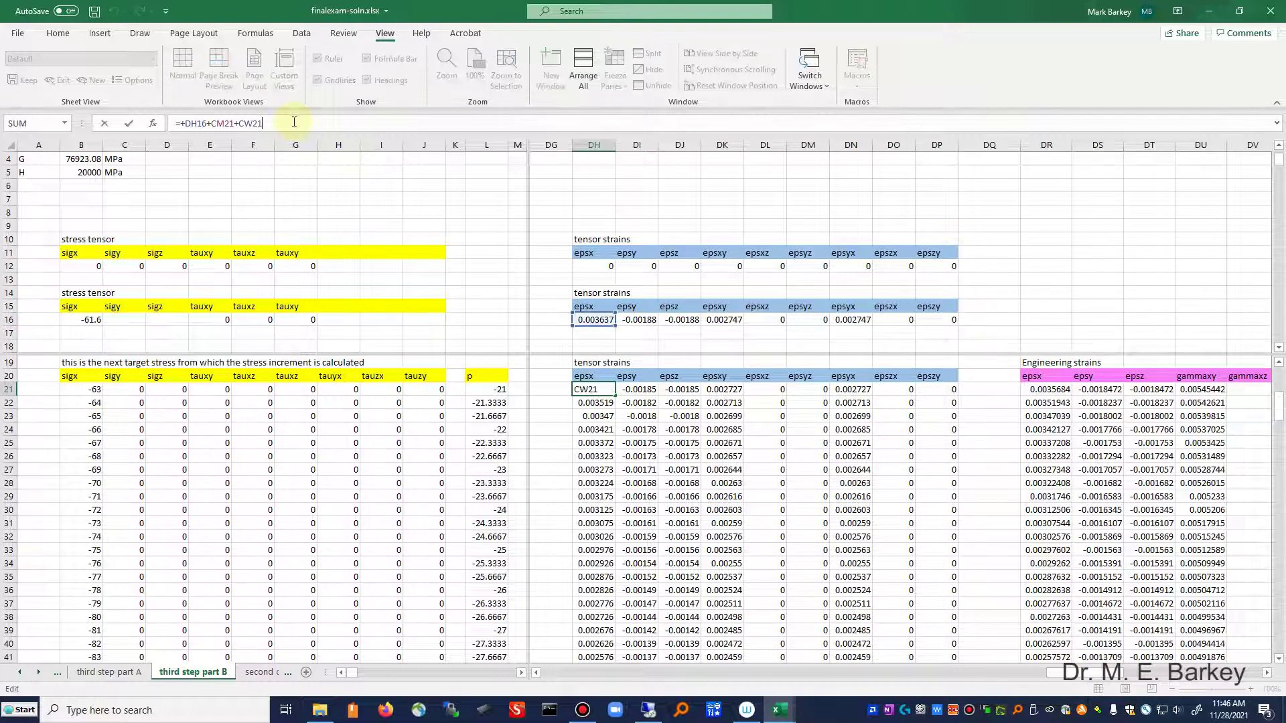
left_click(597, 341)
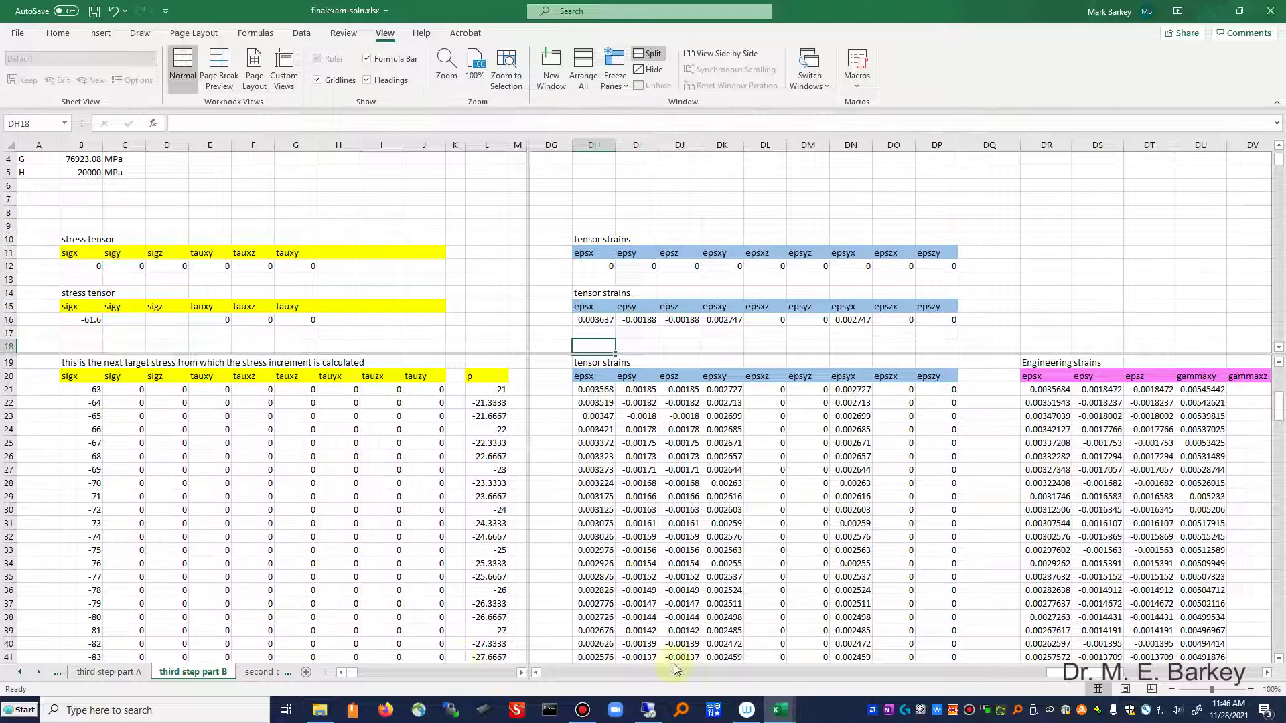
Step: Scroll across the strain columns to reach the stress-strain respone sheet's sigx-epsx and tauxy-epsxy charts
left_click_drag(1078, 673, 703, 686)
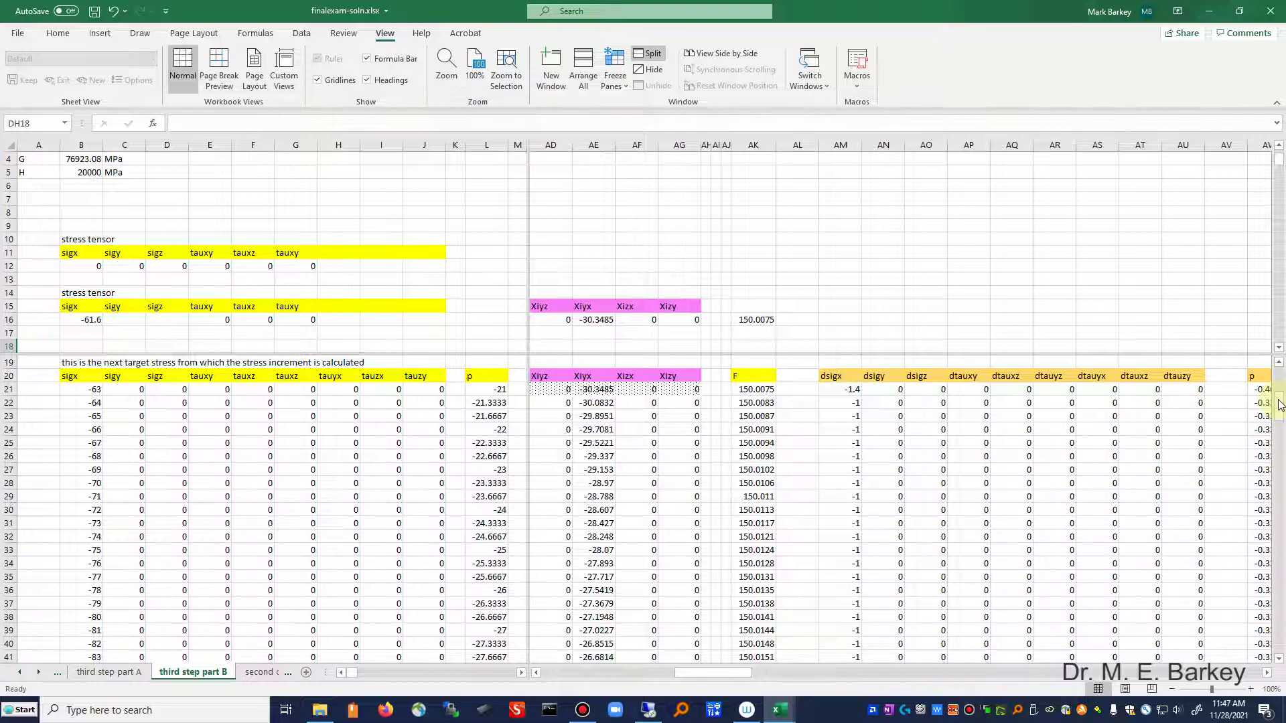
left_click_drag(1279, 404, 1281, 659)
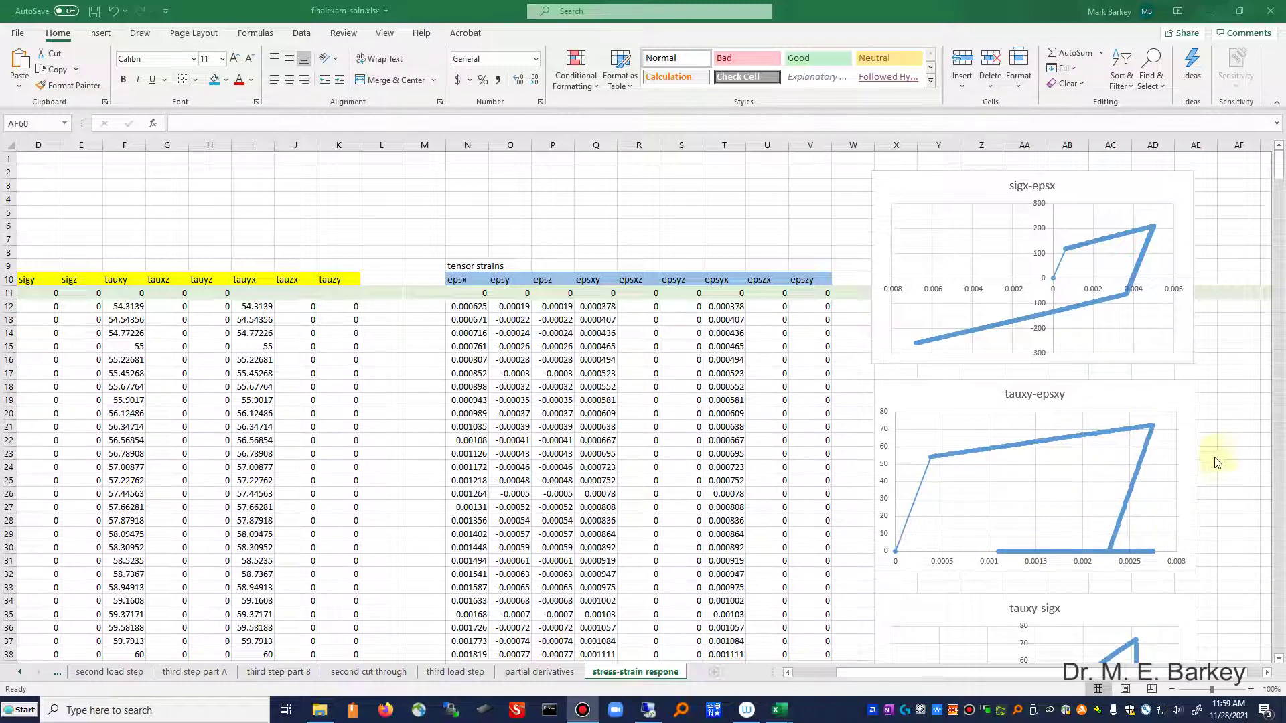
Step: Scroll down the stress-strain respone sheet to the tauxy-sigx and sigx-epsx charts
scroll(1220, 450, "down", 6)
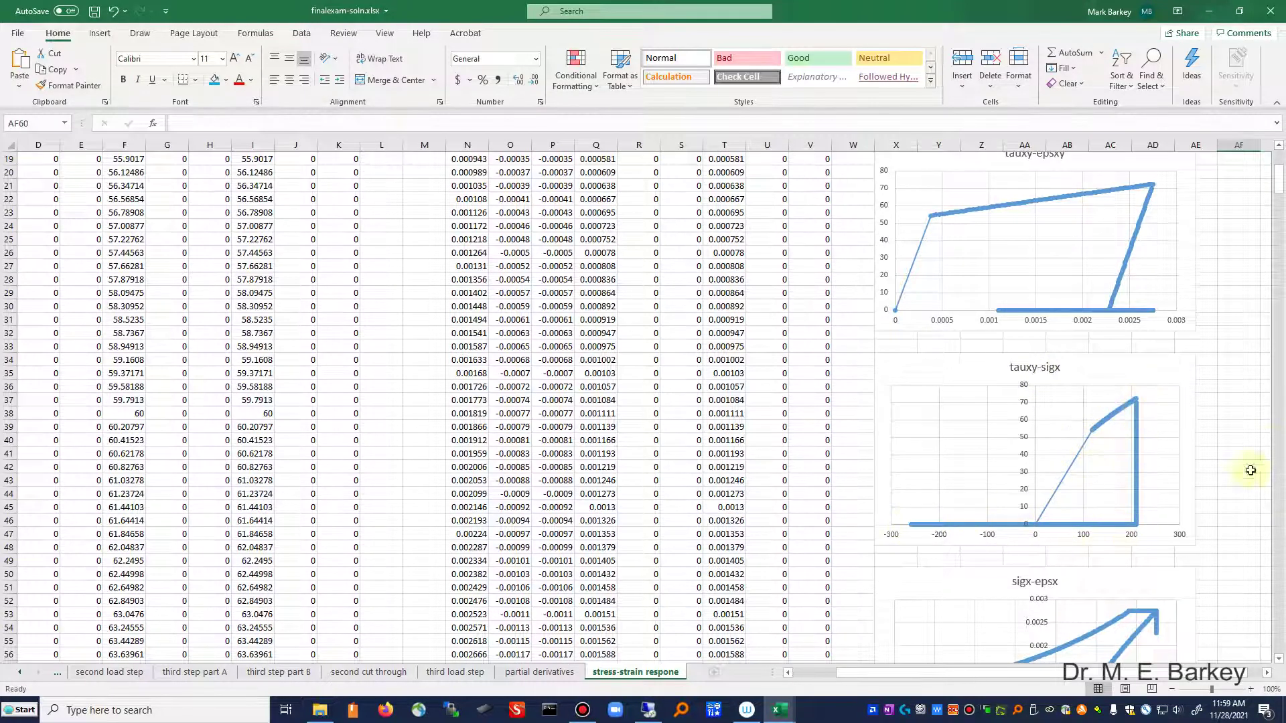
scroll(1237, 425, "down", 5)
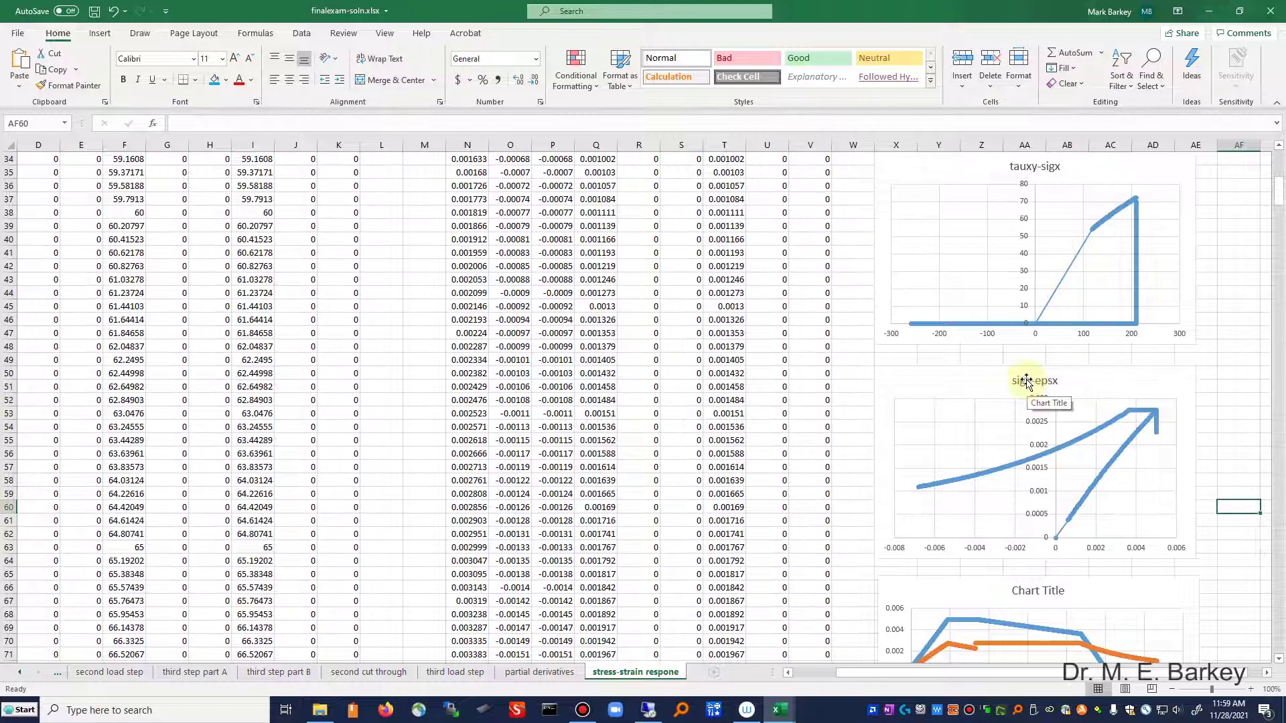
Step: Replace 'sigx' with 'epsxy' in the second chart's title, making it epsxy-epsx
left_click(1029, 381)
left_click_drag(1031, 380, 1013, 383)
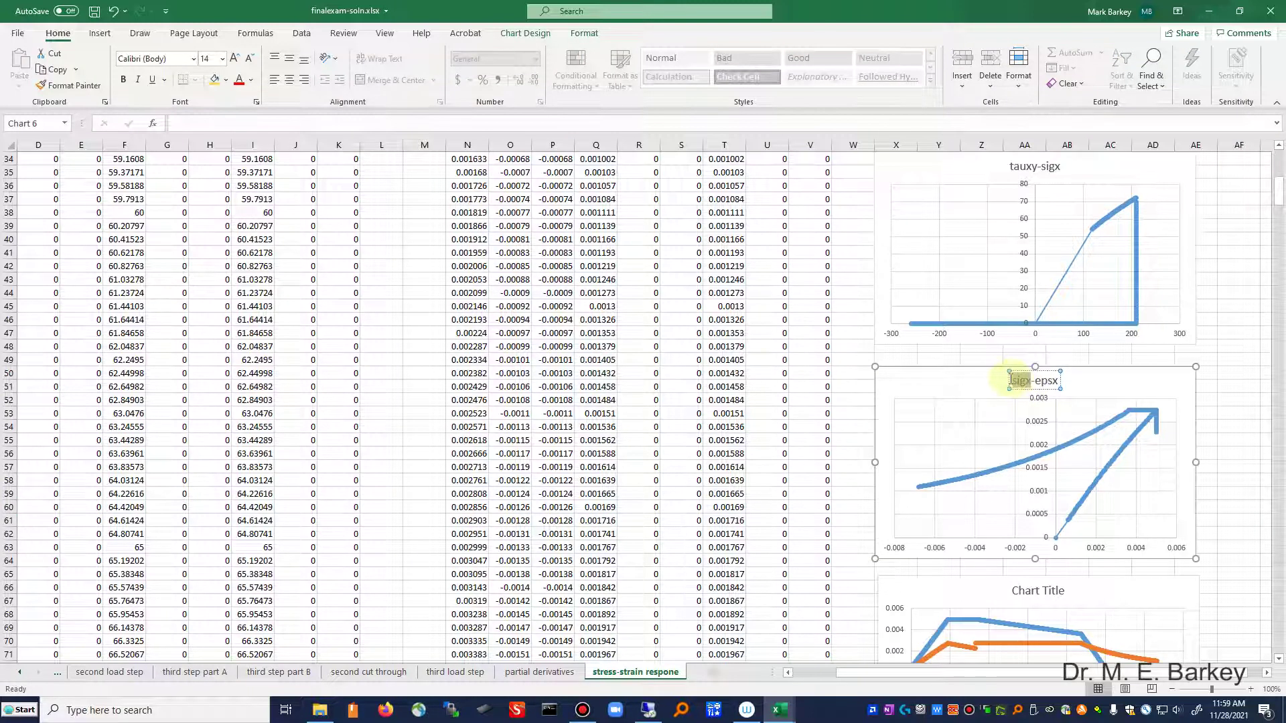
type("eps")
type("xy")
left_click(1220, 332)
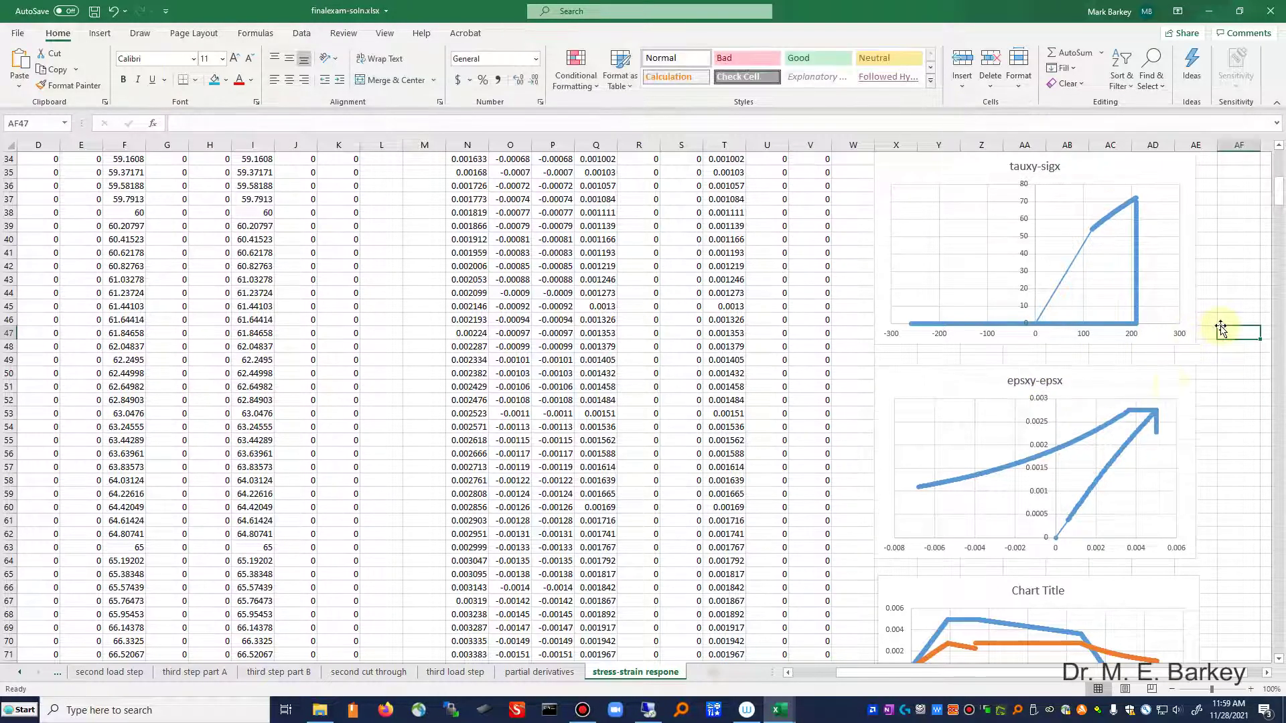
Step: Set the epsxy-epsx chart series to column N for X values and column Q for Y values
scroll(1214, 415, "down", 3)
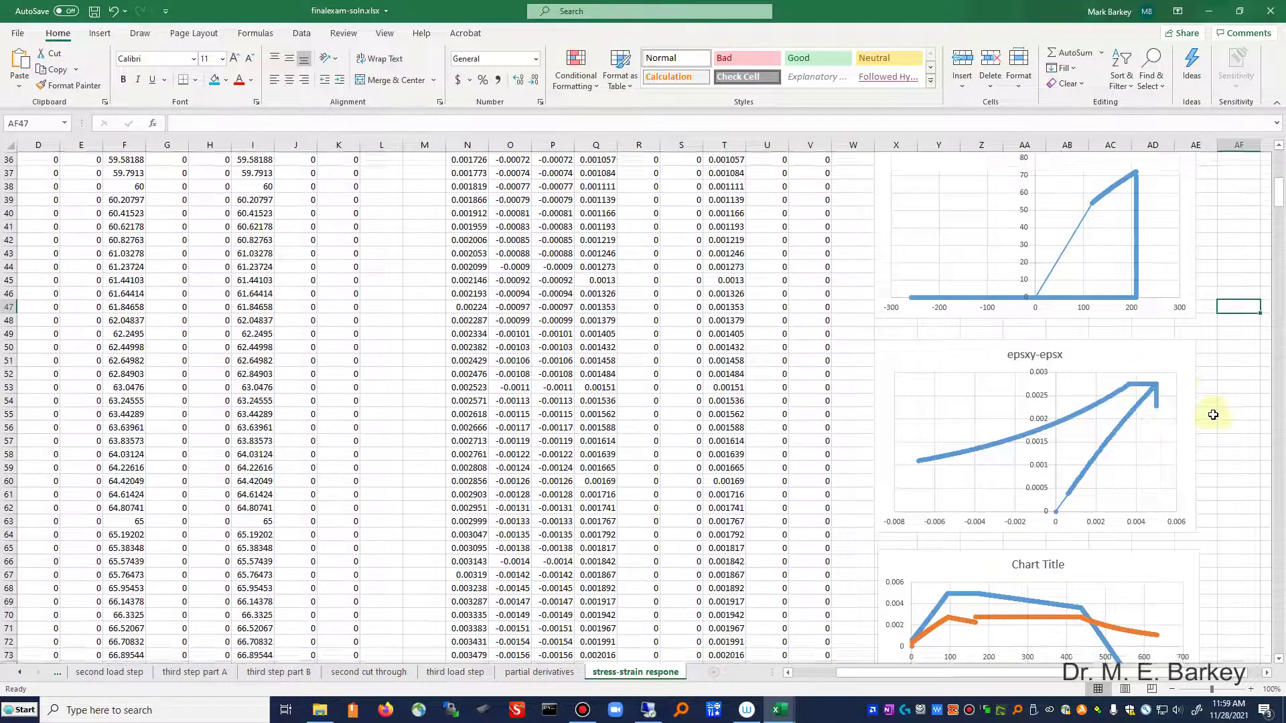
scroll(1213, 415, "down", 3)
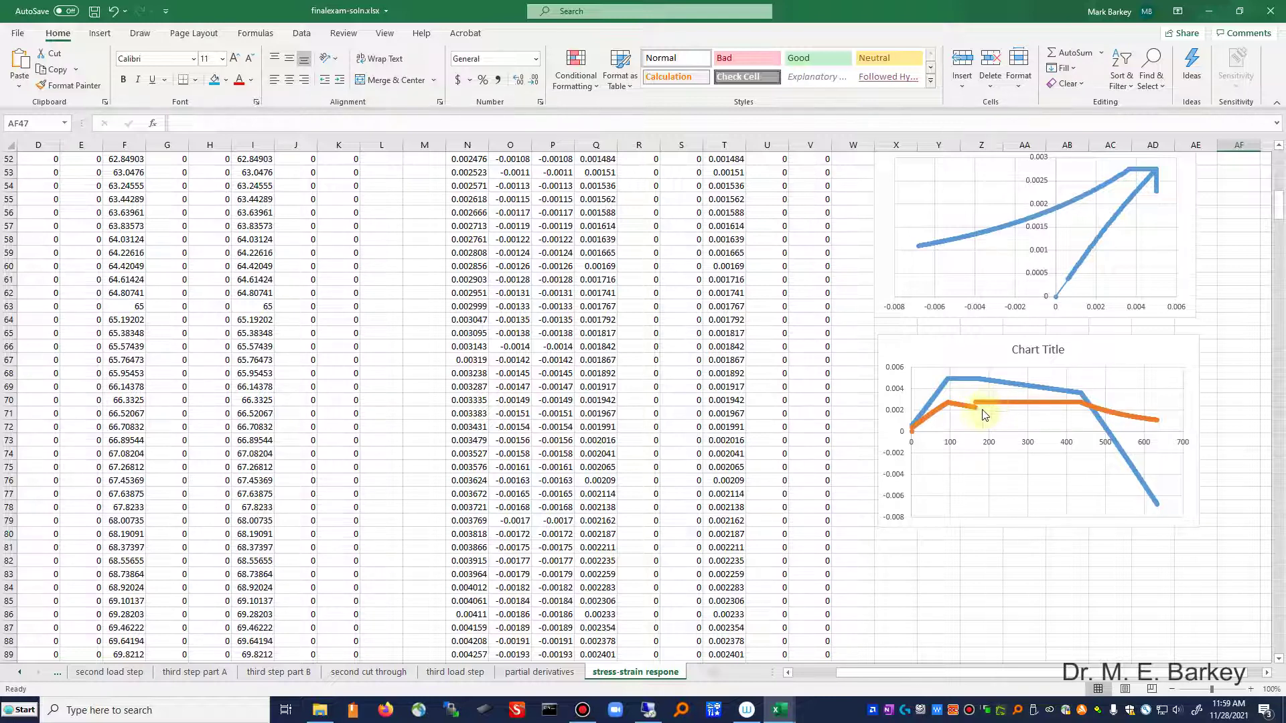
mouse_move(982, 411)
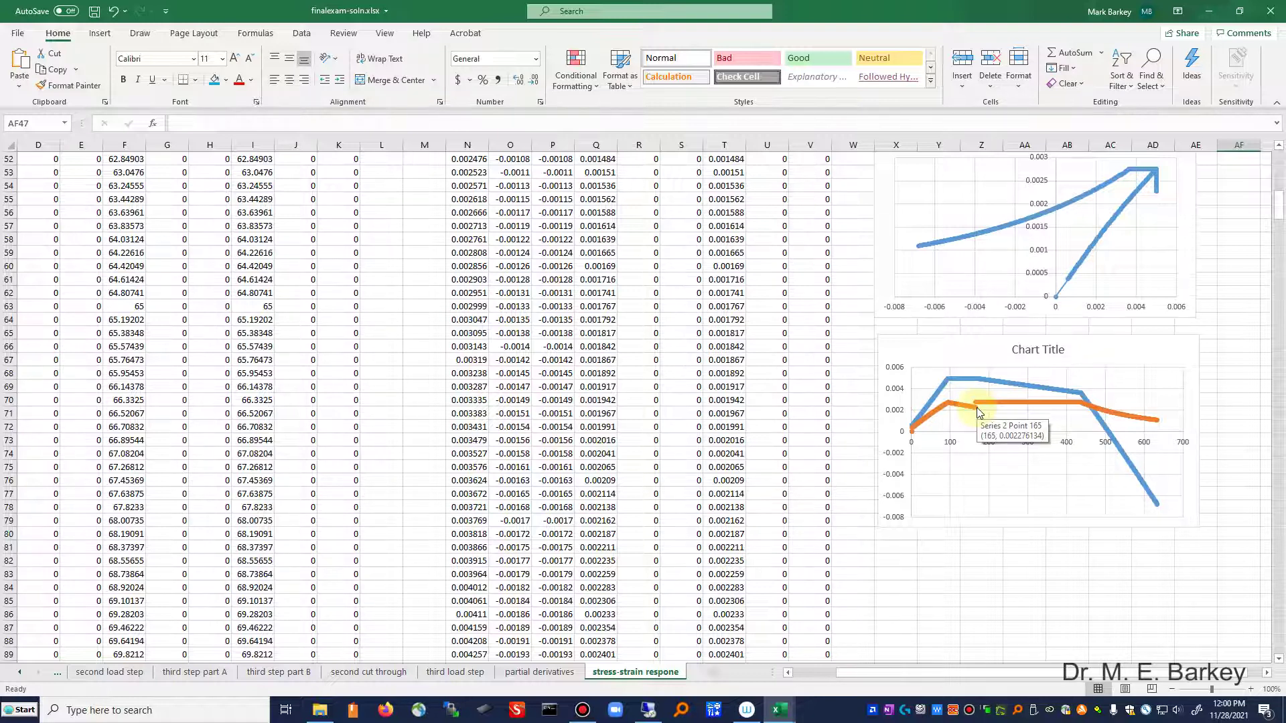
left_click(1228, 320)
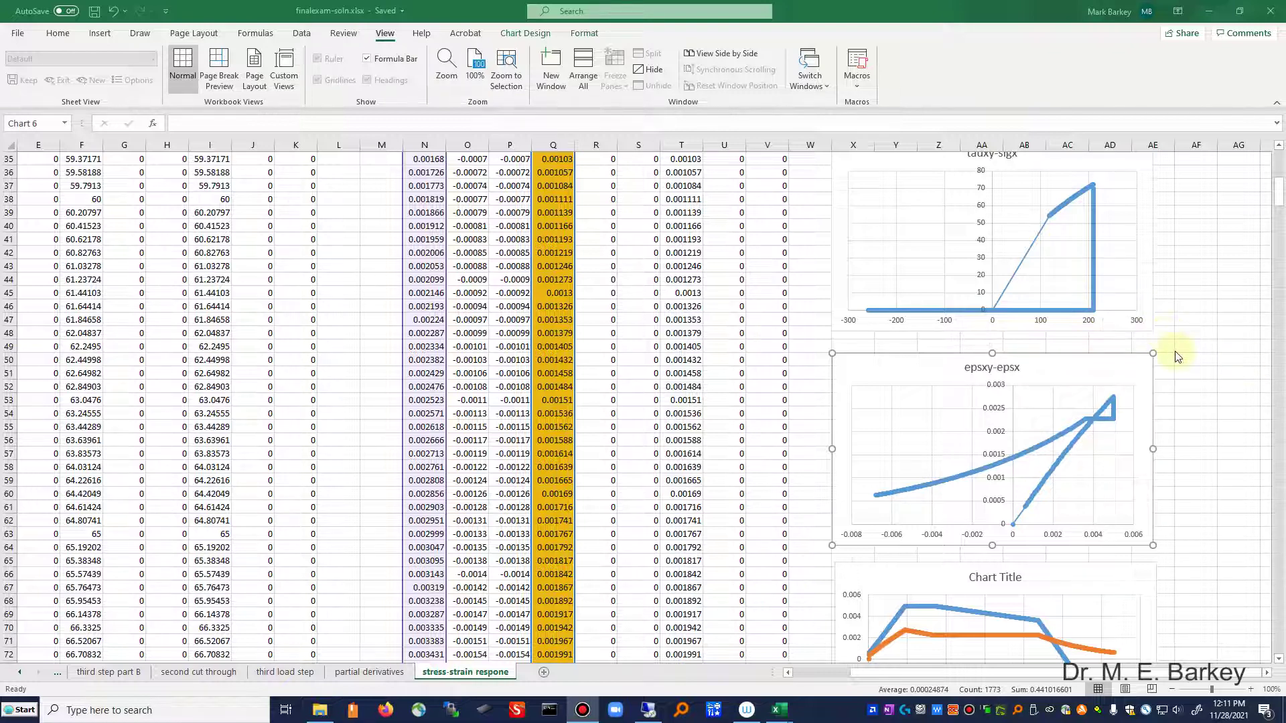
scroll(1174, 351, "down", 3)
scroll(1186, 353, "down", 3)
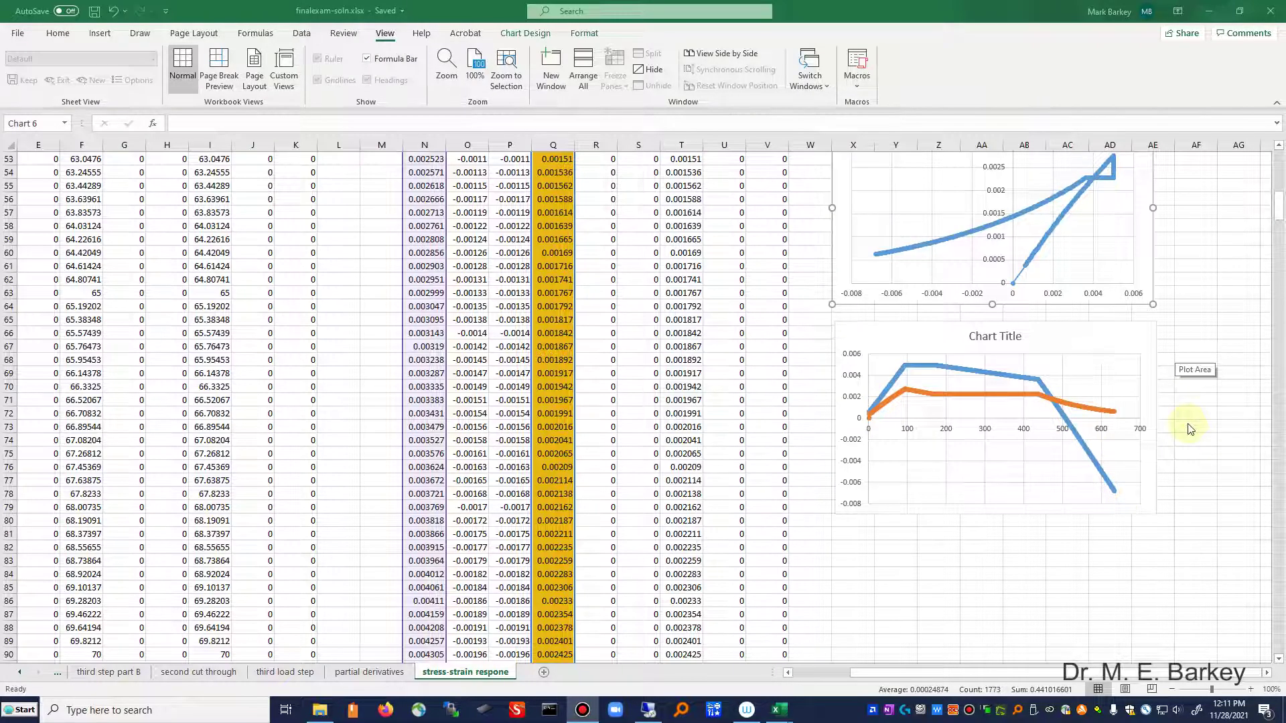
scroll(1188, 428, "up", 6)
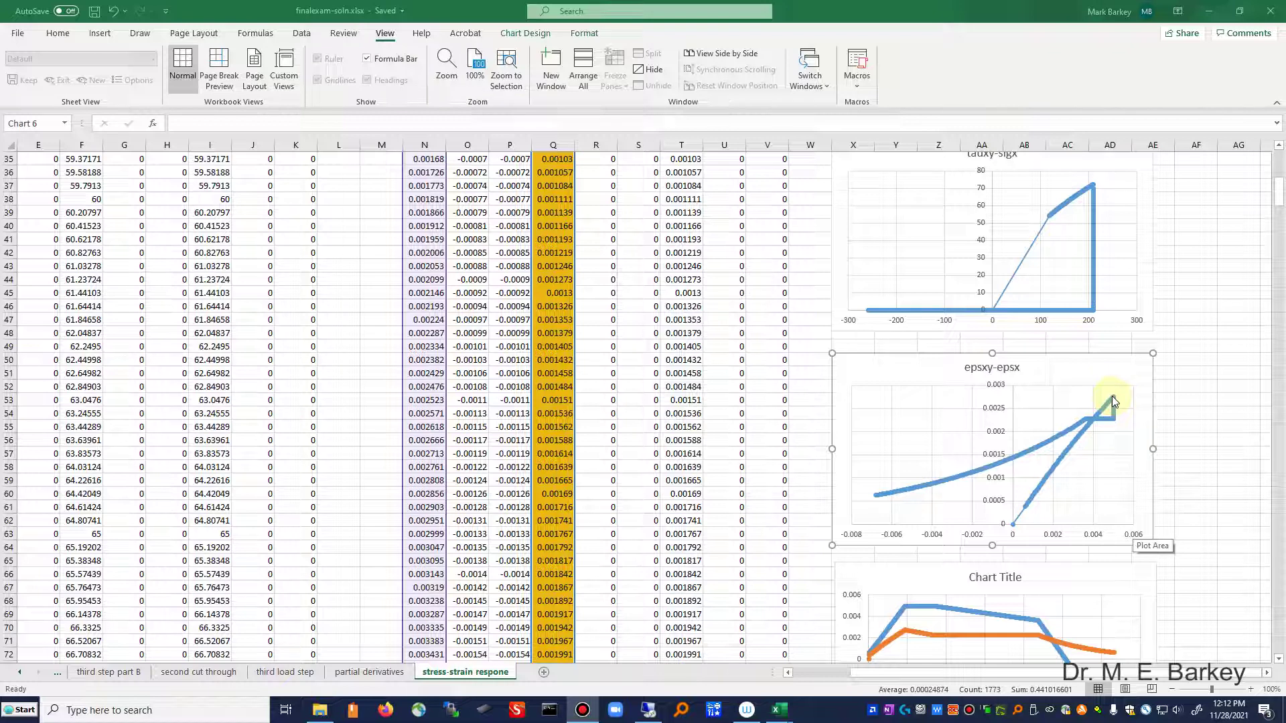
mouse_move(1114, 399)
mouse_move(1115, 425)
scroll(1198, 317, "up", 1)
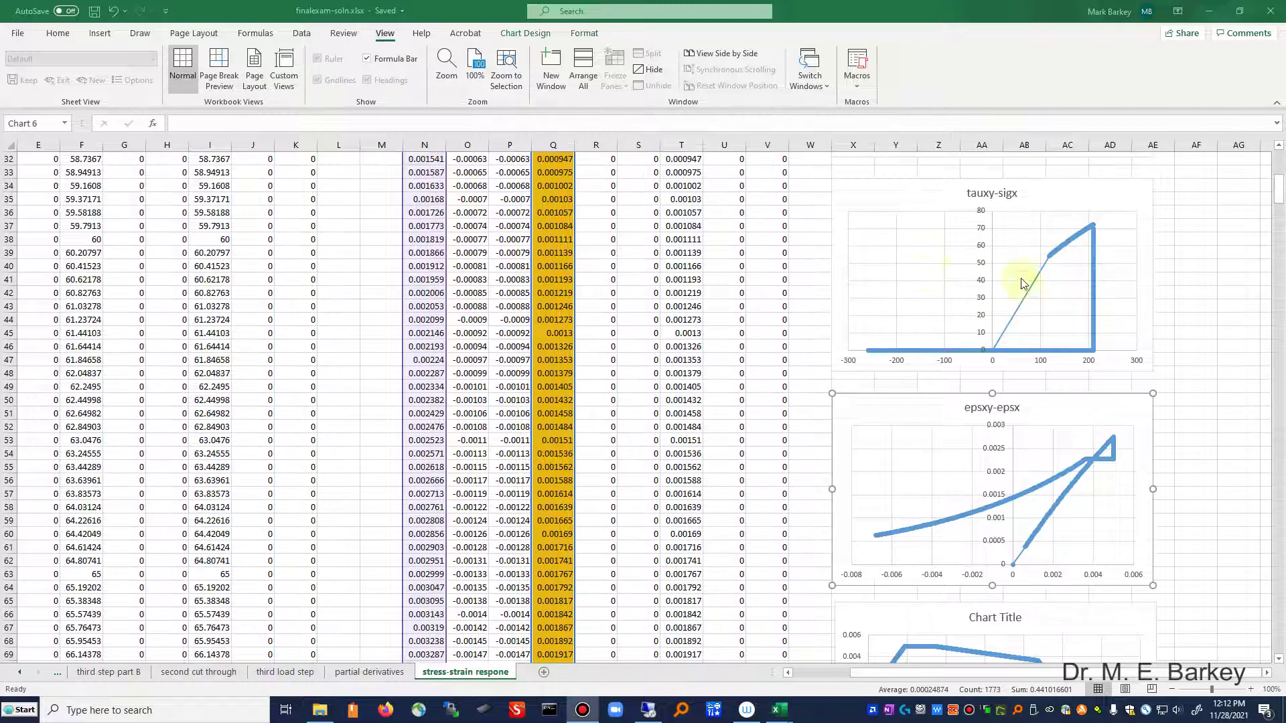